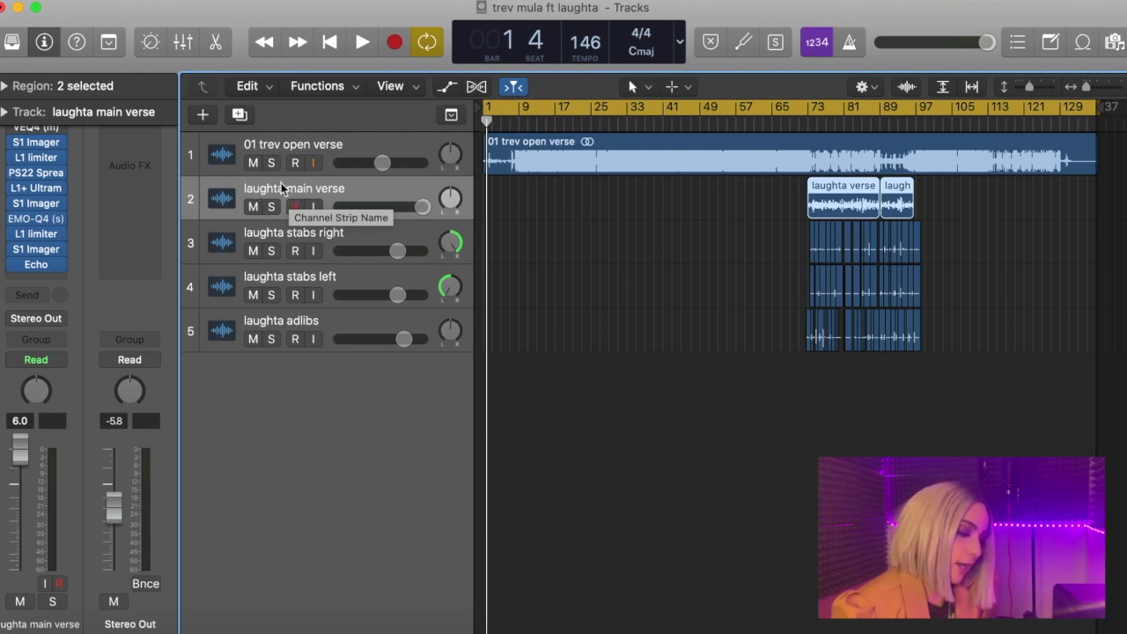
Check the laughta main verse and stabs track names, leave them unchanged, and select laughta stabs left.
{"action": "double_click", "coordinate": [282, 187]}
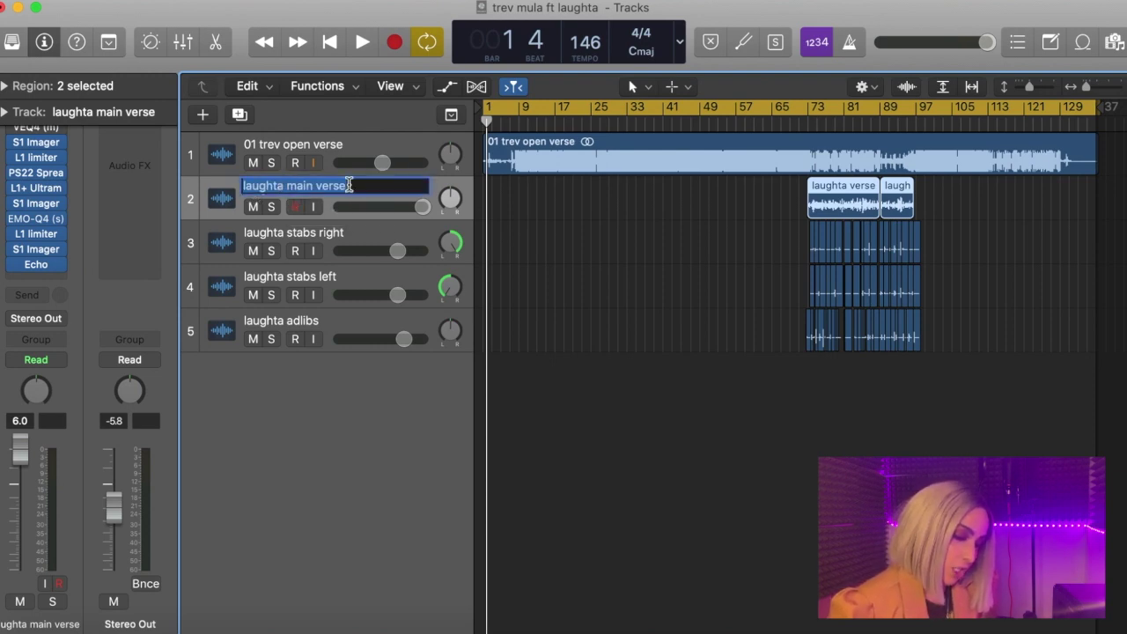
{"action": "left_click", "coordinate": [340, 236]}
{"action": "left_click", "coordinate": [323, 187]}
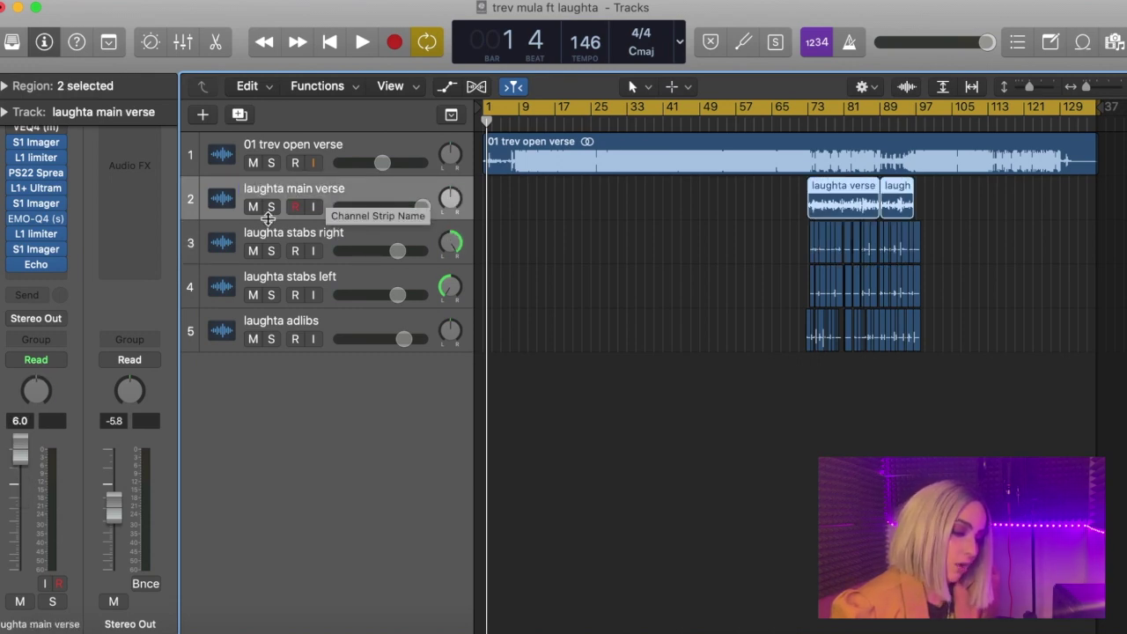
{"action": "left_click", "coordinate": [310, 239]}
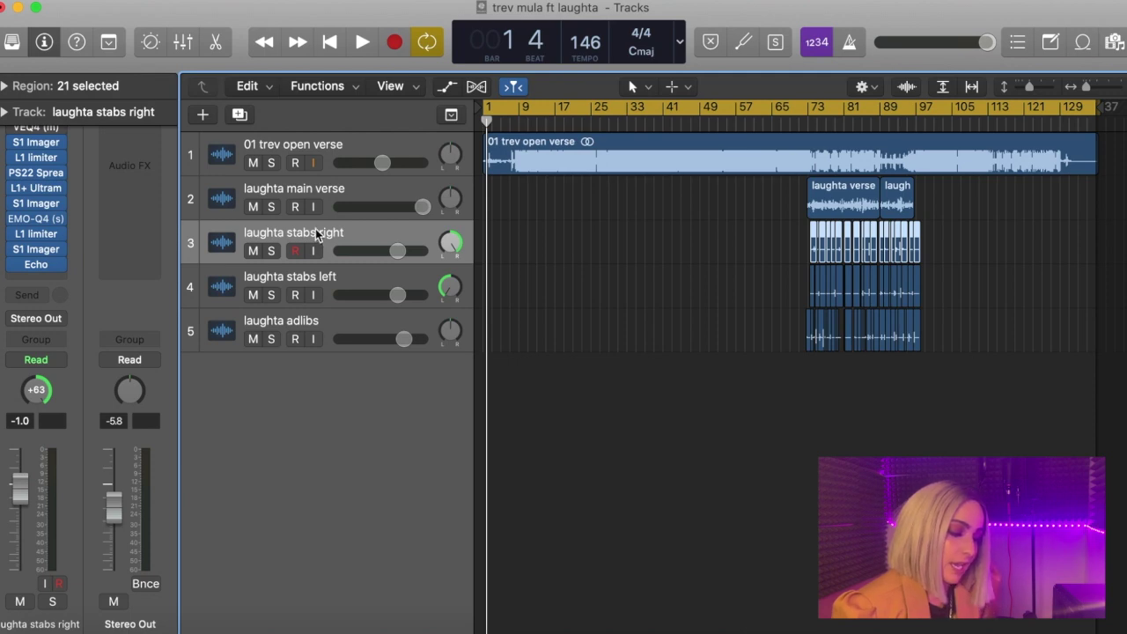
{"action": "double_click", "coordinate": [317, 233]}
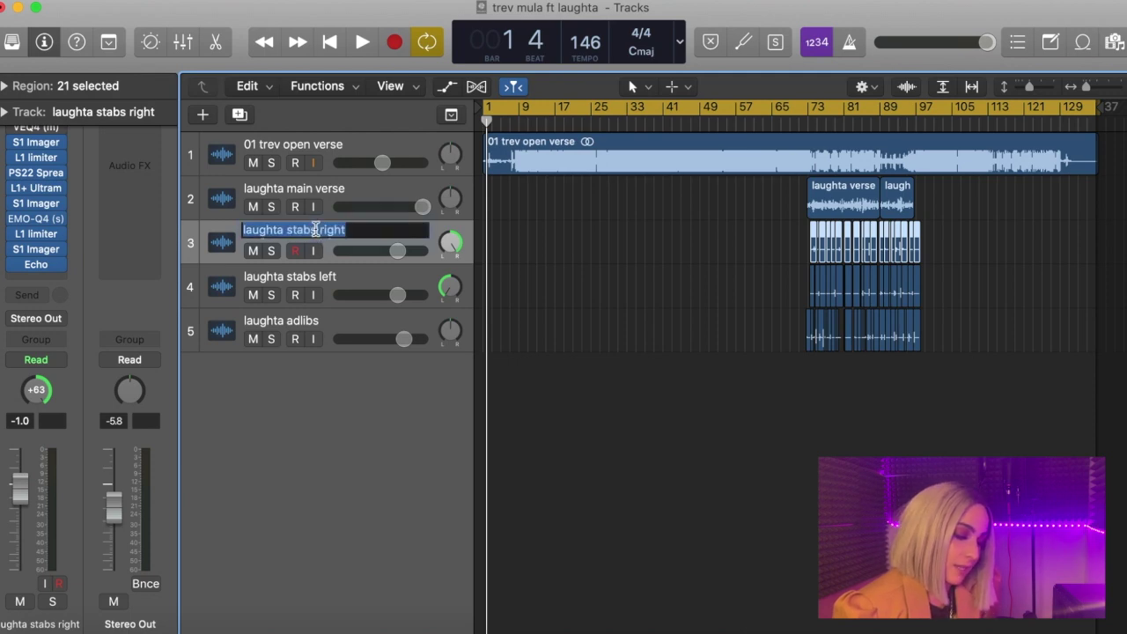
{"action": "left_click", "coordinate": [352, 284]}
{"action": "left_click", "coordinate": [352, 284]}
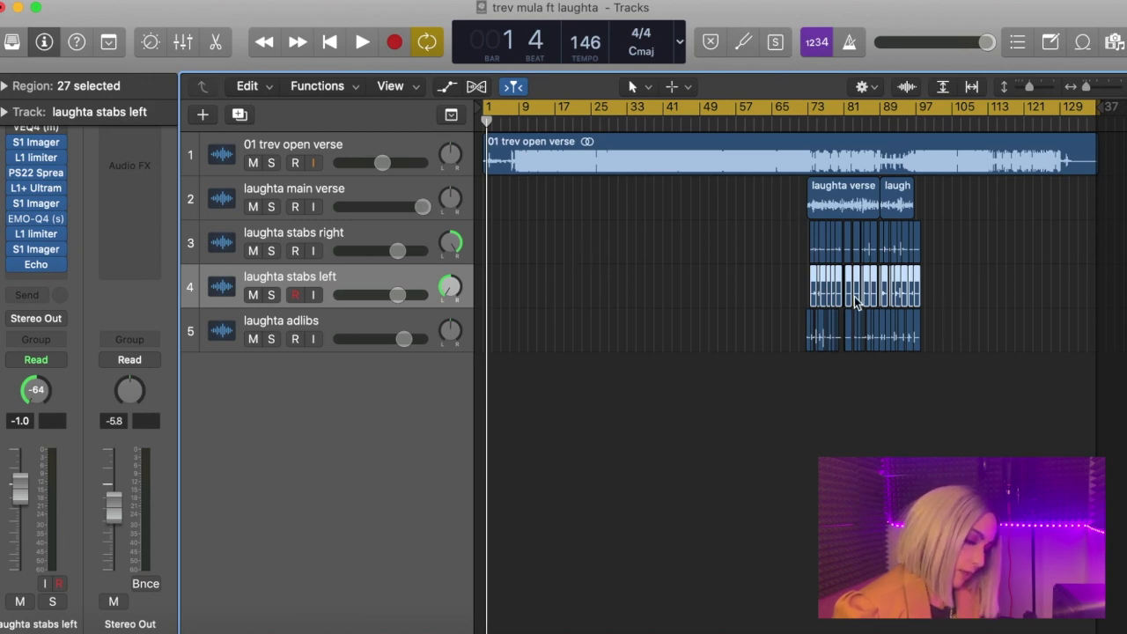
Select both laughta regions on track 2, then close their rename without changes.
{"action": "scroll", "coordinate": [891, 276], "scroll_direction": "up", "scroll_amount": 5}
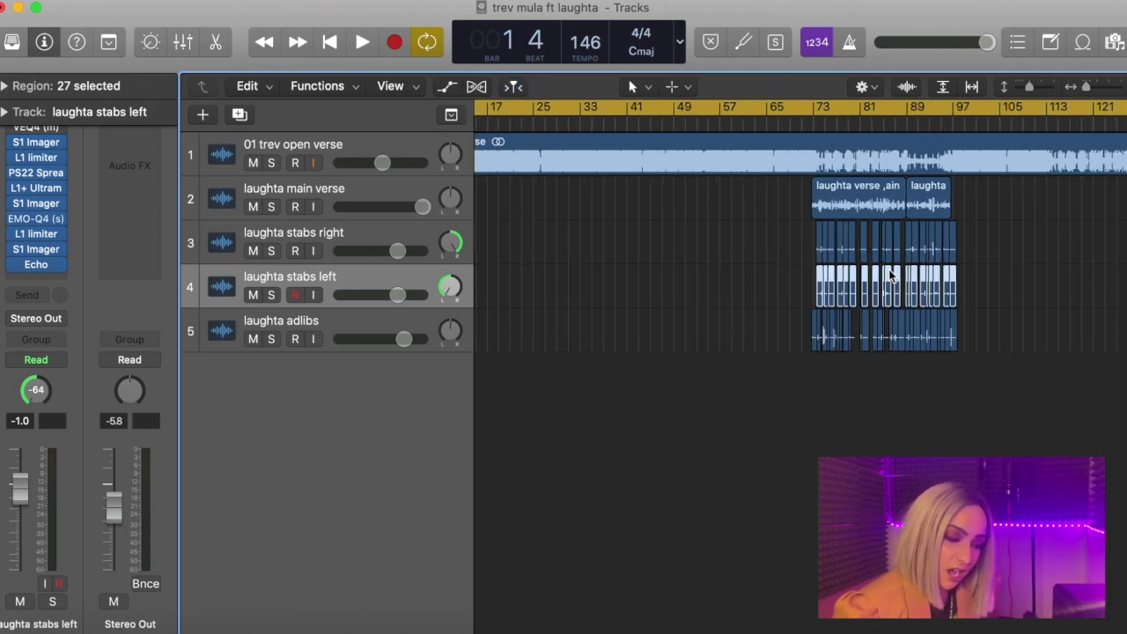
{"action": "scroll", "coordinate": [891, 276], "scroll_direction": "down", "scroll_amount": 3}
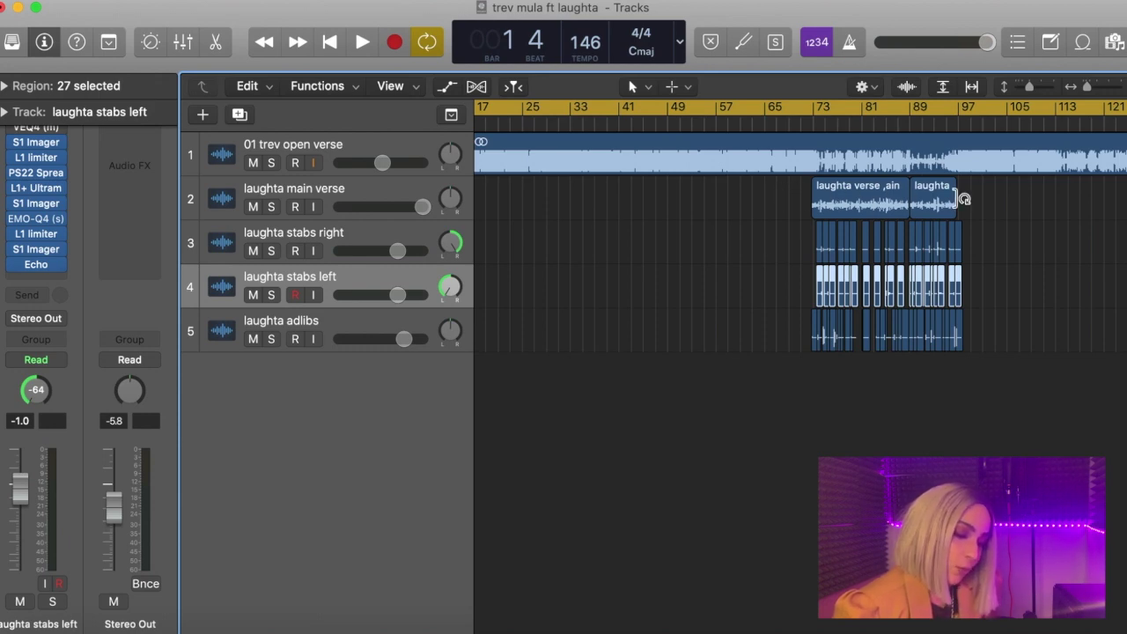
{"action": "left_click_drag", "start_coordinate": [798, 193], "coordinate": [983, 217]}
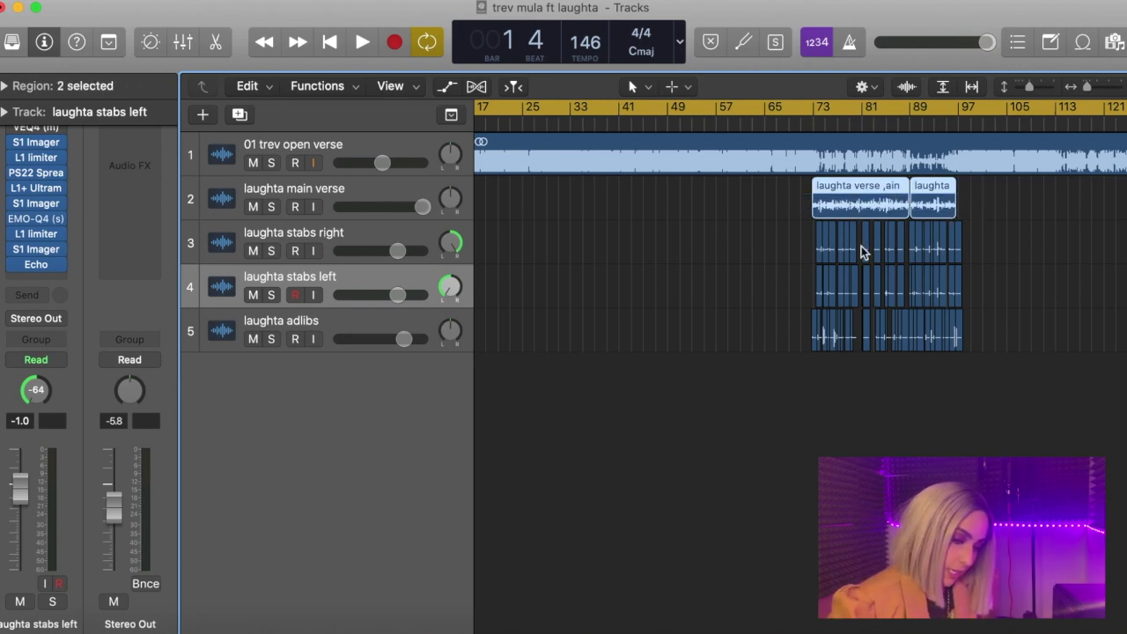
{"action": "key", "text": "shift+n"}
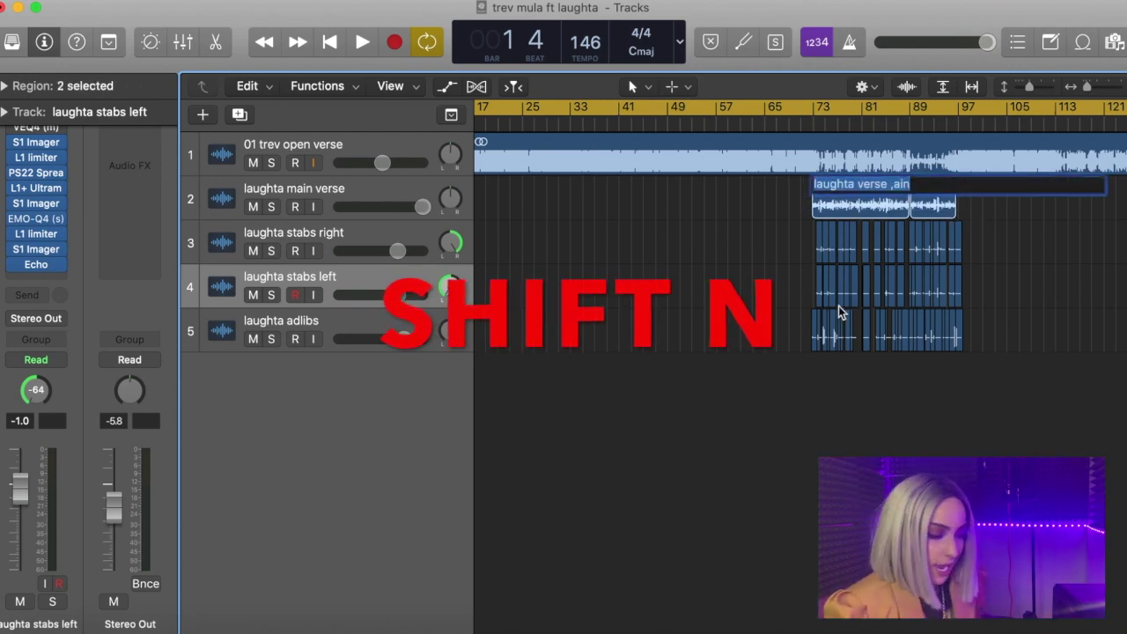
{"action": "left_click", "coordinate": [724, 247]}
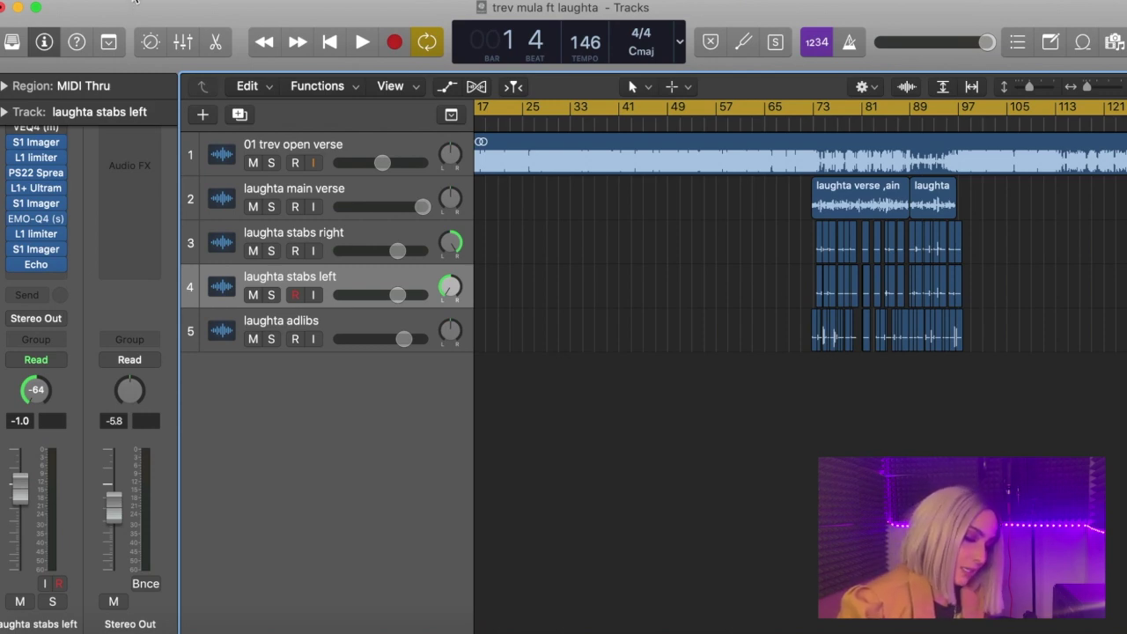
Open File > Export > All Tracks as Audio Files.
{"action": "left_click", "coordinate": [135, 2]}
{"action": "mouse_move", "coordinate": [126, 377]}
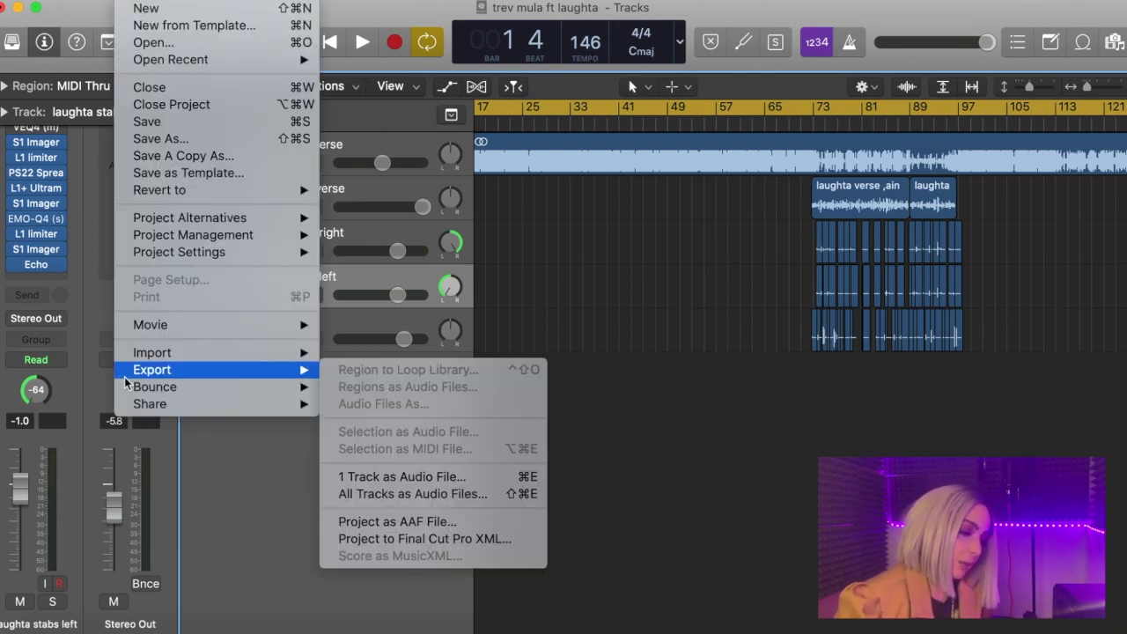
{"action": "left_click", "coordinate": [399, 494]}
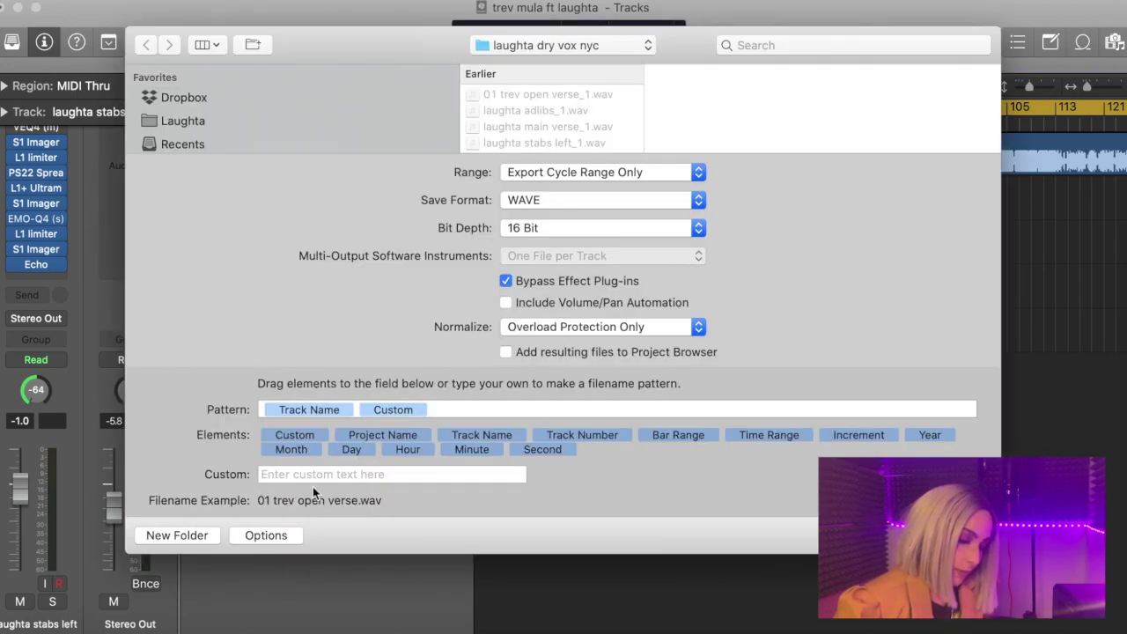
Create the export destination folder 'laughta dry vox nyc 2' and enable Bypass Effect Plug-ins.
{"action": "left_click", "coordinate": [189, 536]}
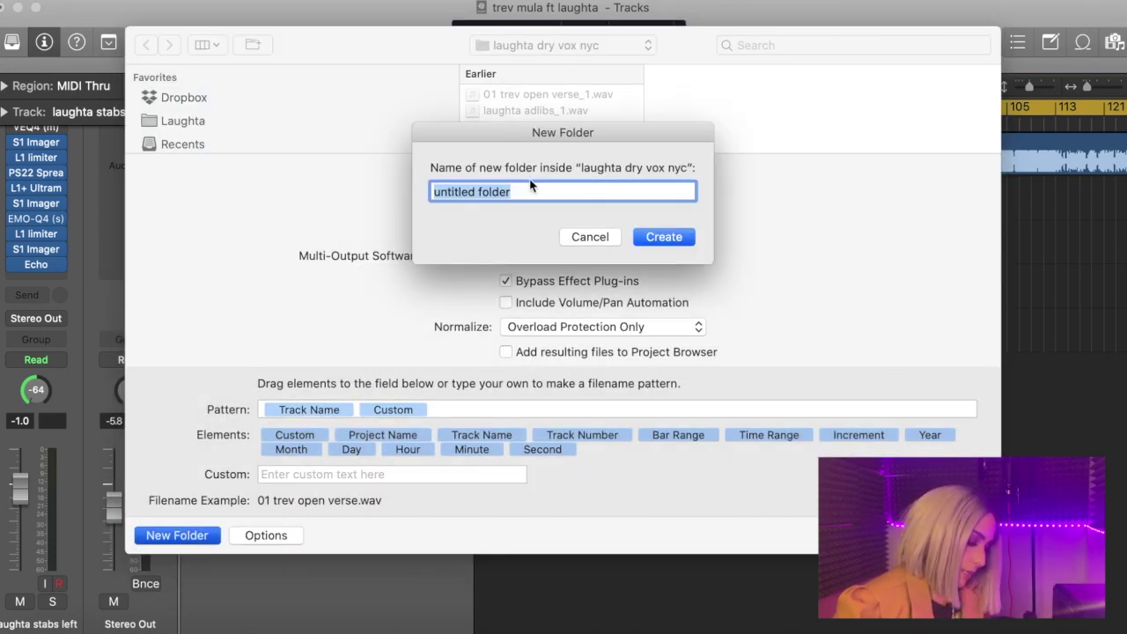
{"action": "type", "text": "laughta dry"}
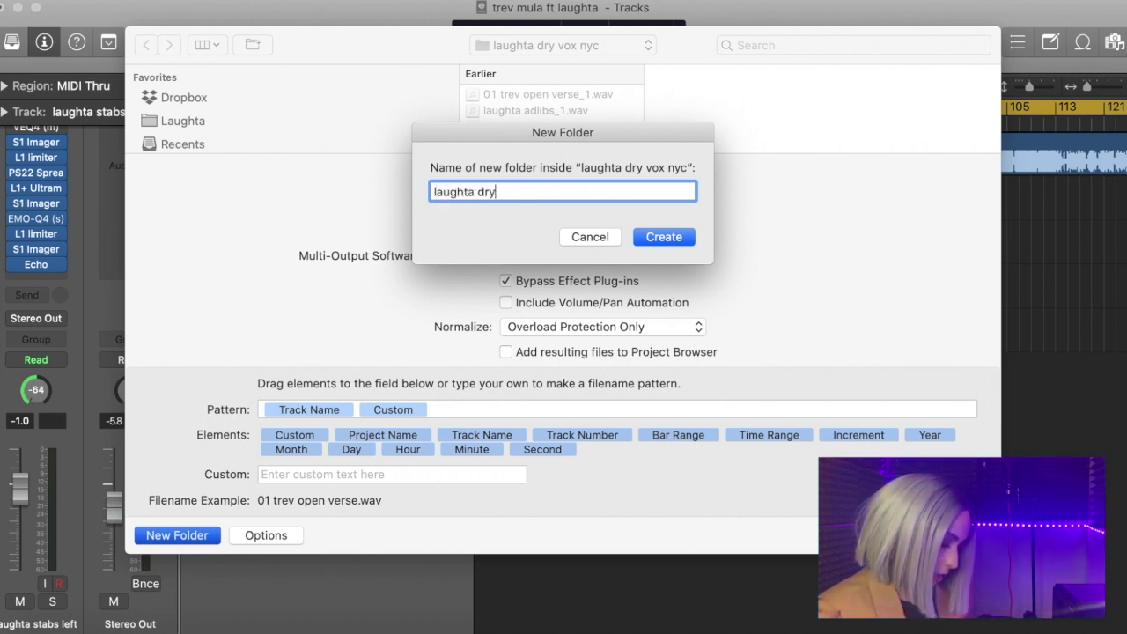
{"action": "type", "text": " vox nyc 2"}
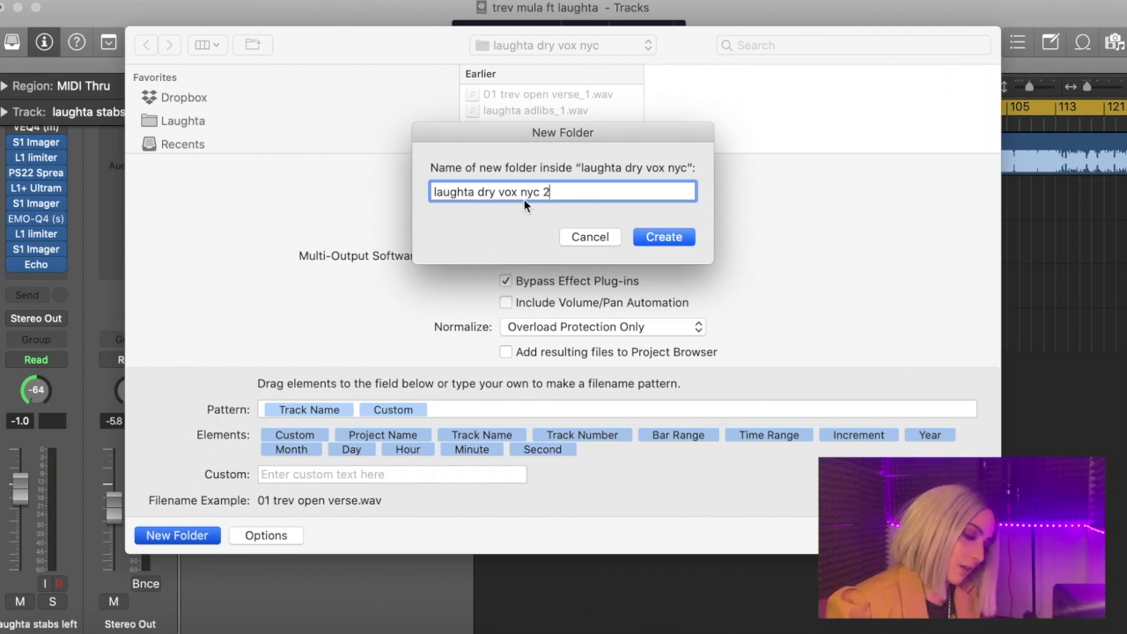
{"action": "left_click", "coordinate": [669, 235]}
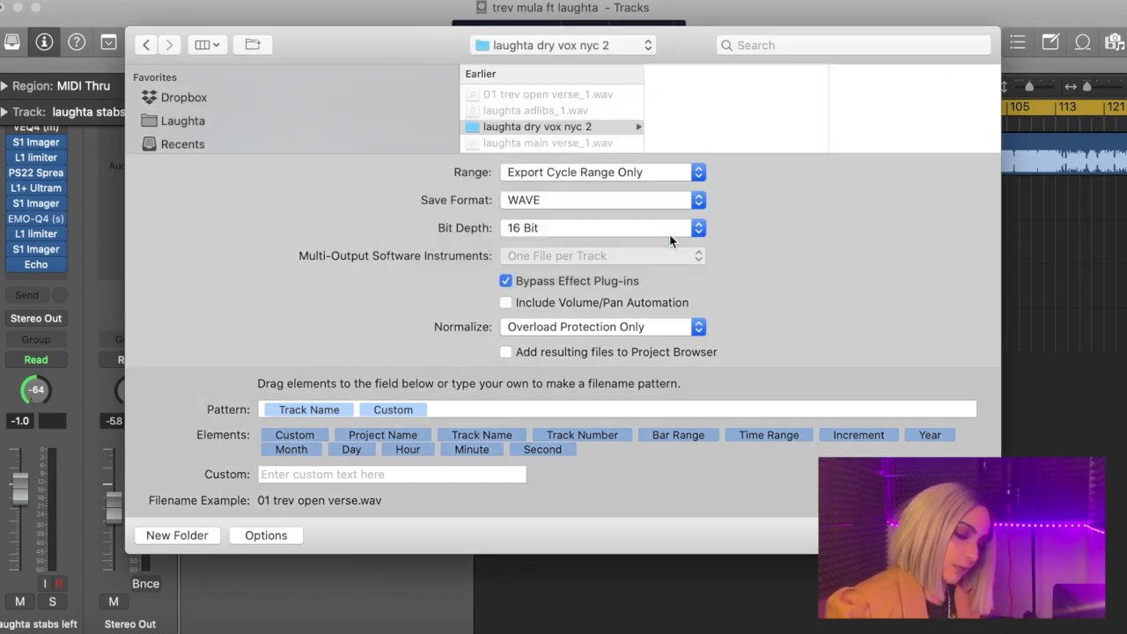
{"action": "left_click", "coordinate": [508, 281]}
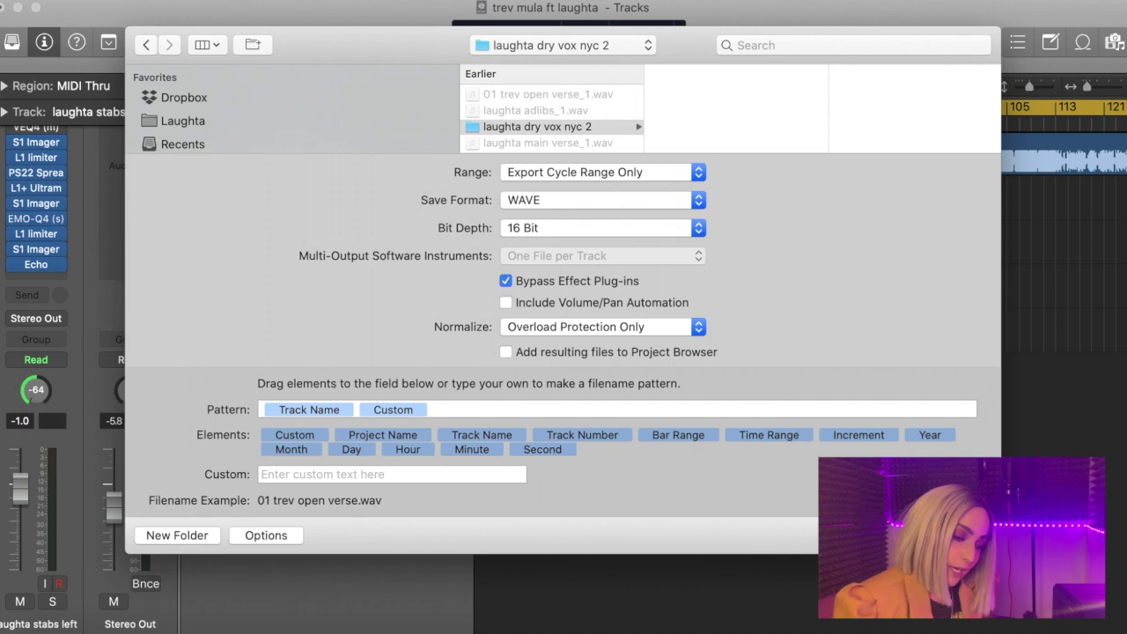
Export all five tracks as 16-bit WAVE files with effect plug-ins bypassed.
{"action": "key", "text": "Return"}
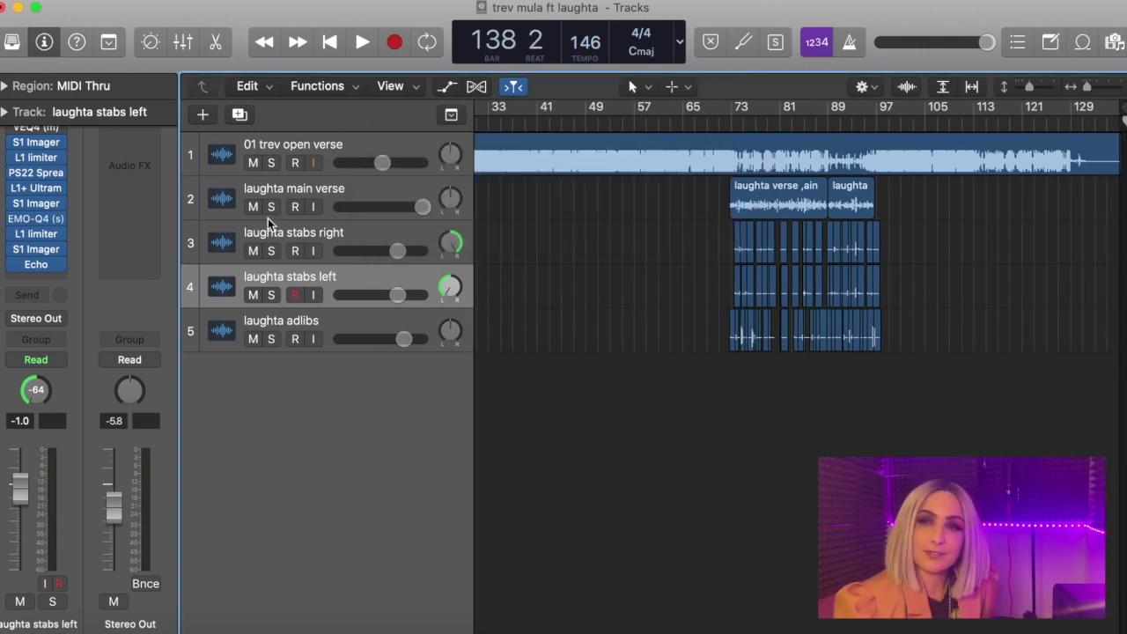
Minimise Logic and browse Finder via Computer > Macintosh HD > Users > home > Music > Logic > 'laughta dry vox nyc'.
{"action": "left_click", "coordinate": [17, 8]}
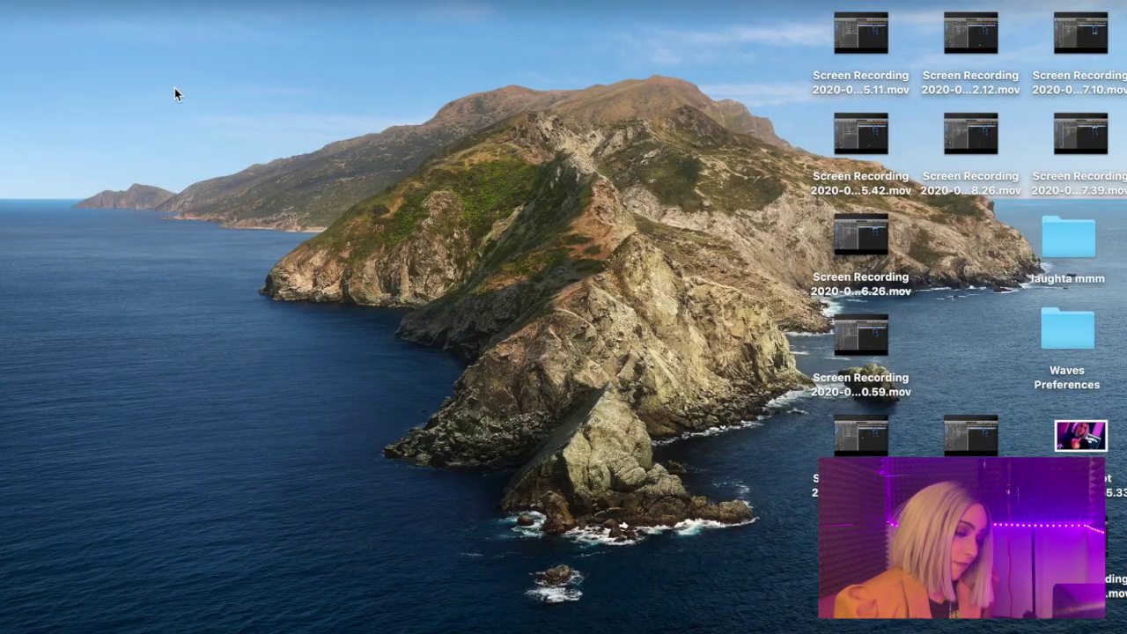
{"action": "left_click", "coordinate": [218, 2]}
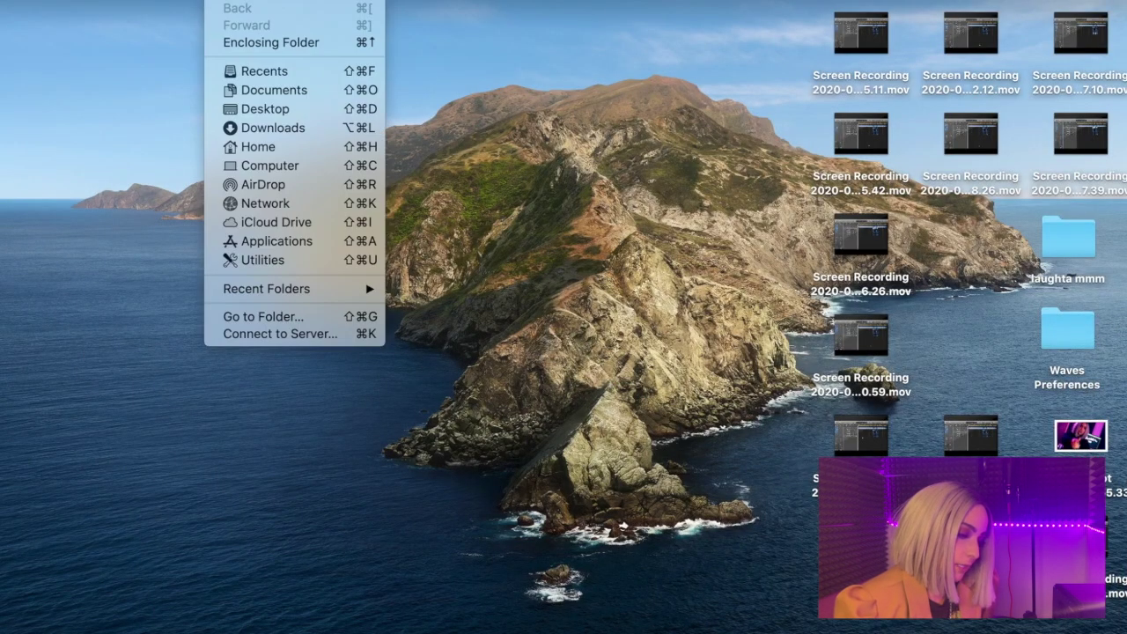
{"action": "left_click", "coordinate": [244, 165]}
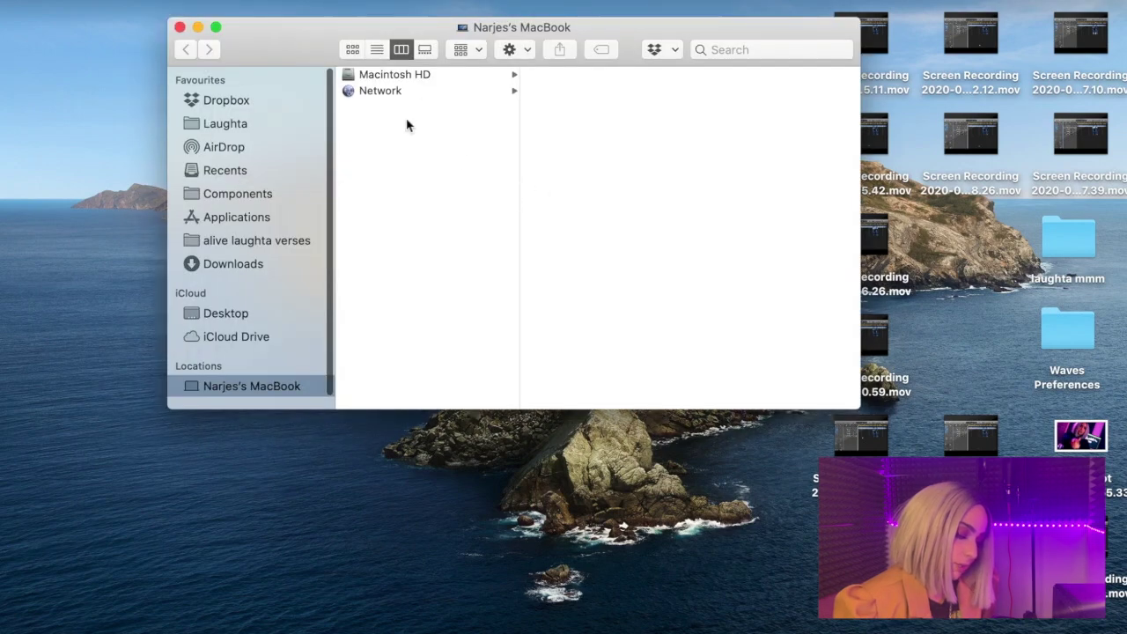
{"action": "left_click", "coordinate": [409, 75]}
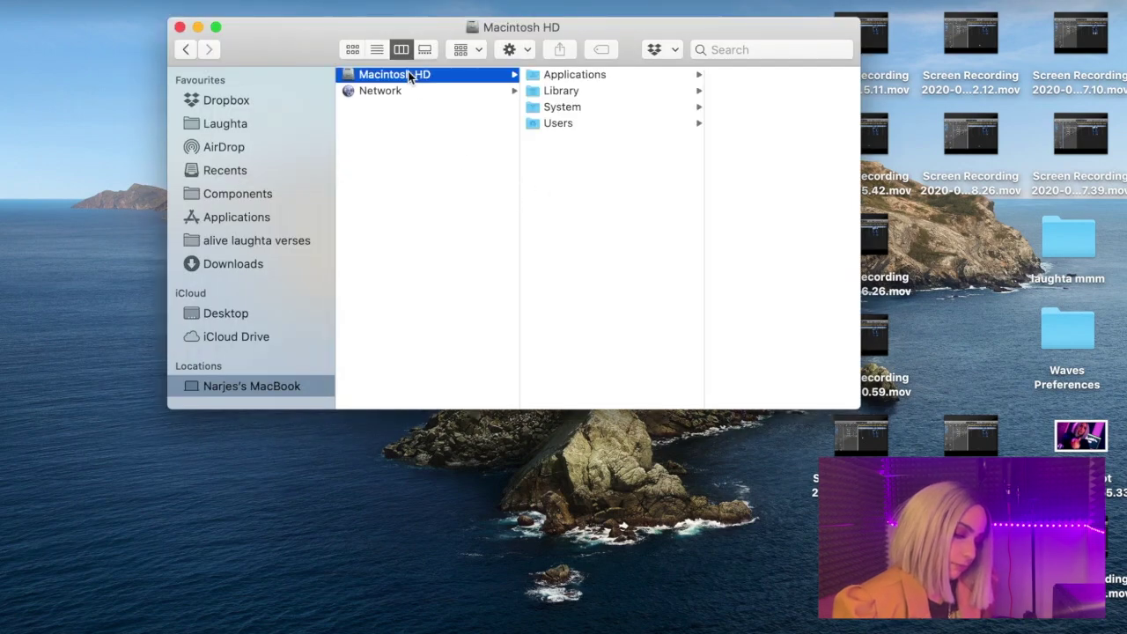
{"action": "left_click", "coordinate": [583, 124]}
{"action": "left_click", "coordinate": [717, 78]}
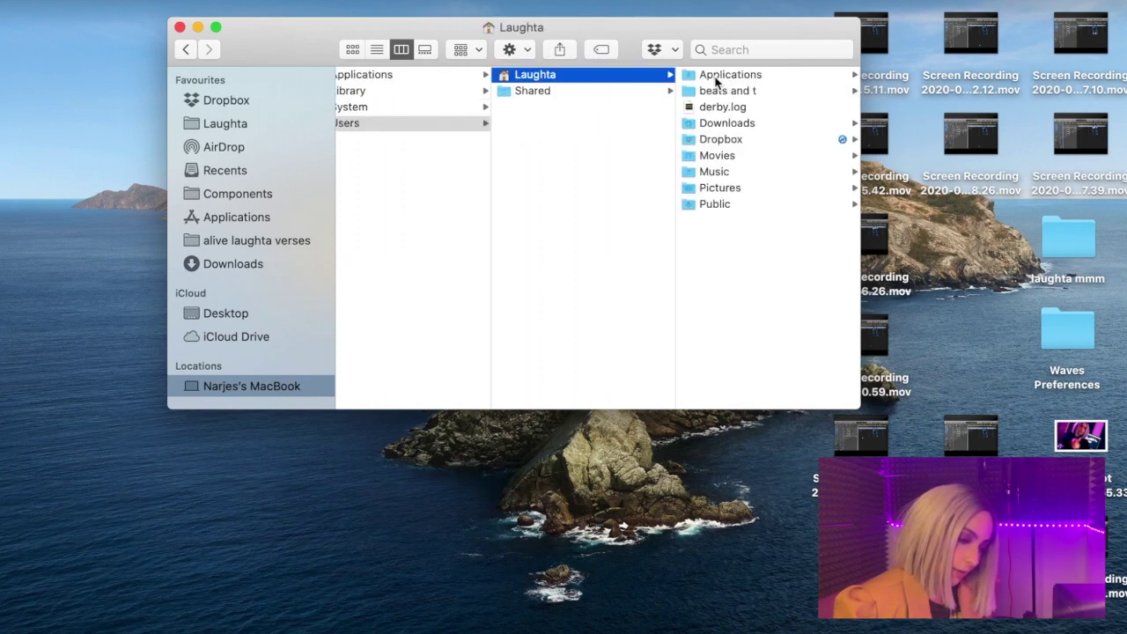
{"action": "left_click", "coordinate": [737, 170]}
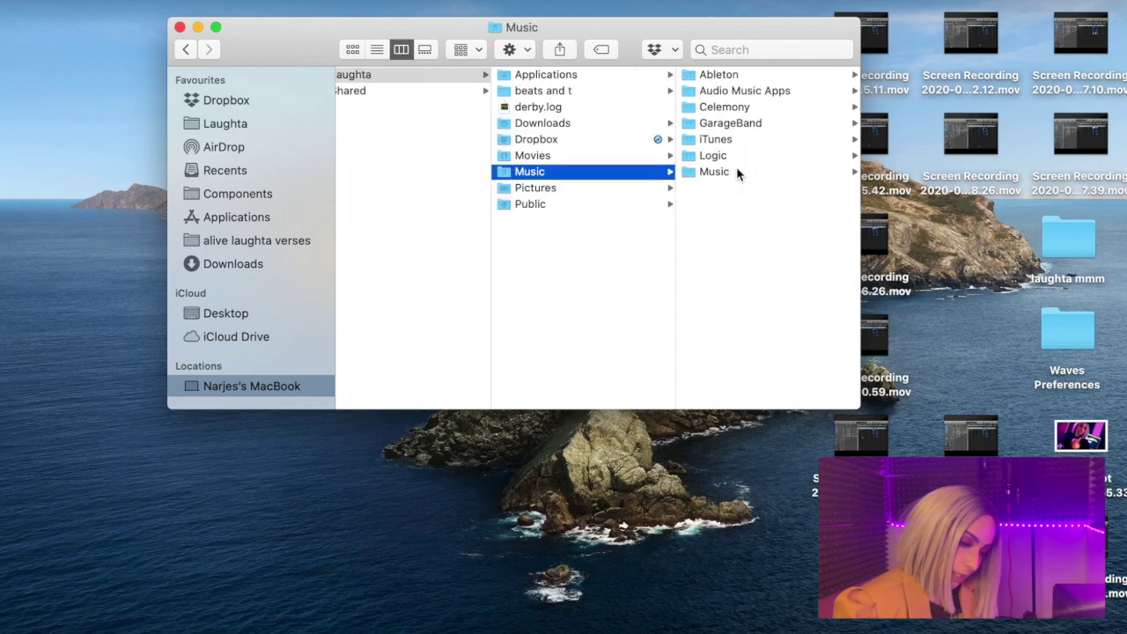
{"action": "left_click", "coordinate": [732, 156]}
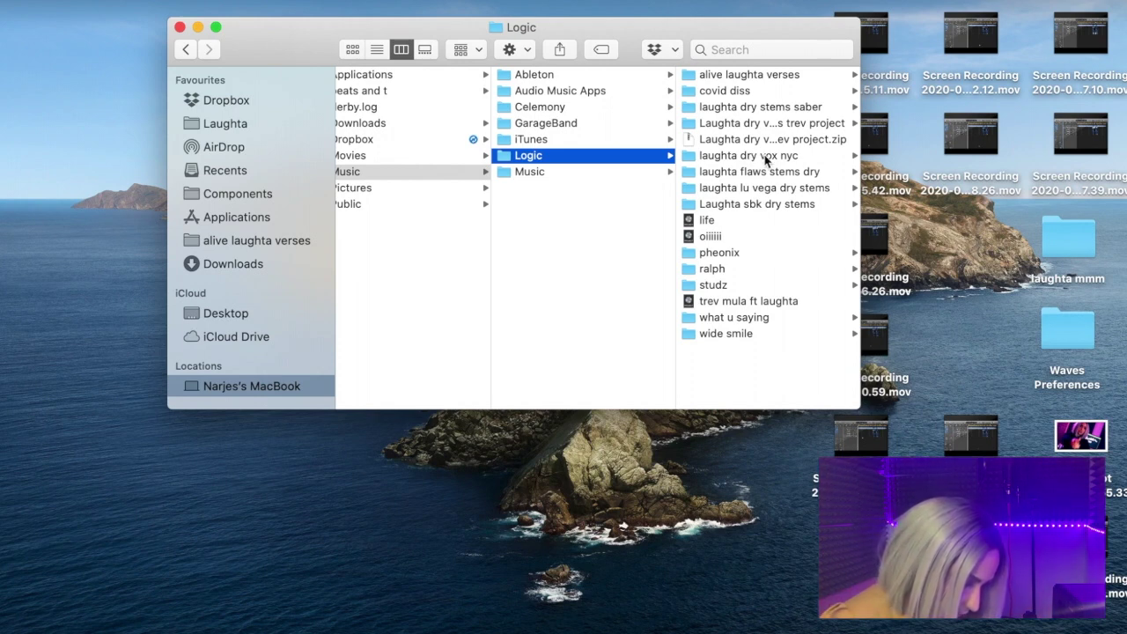
{"action": "left_click", "coordinate": [766, 159]}
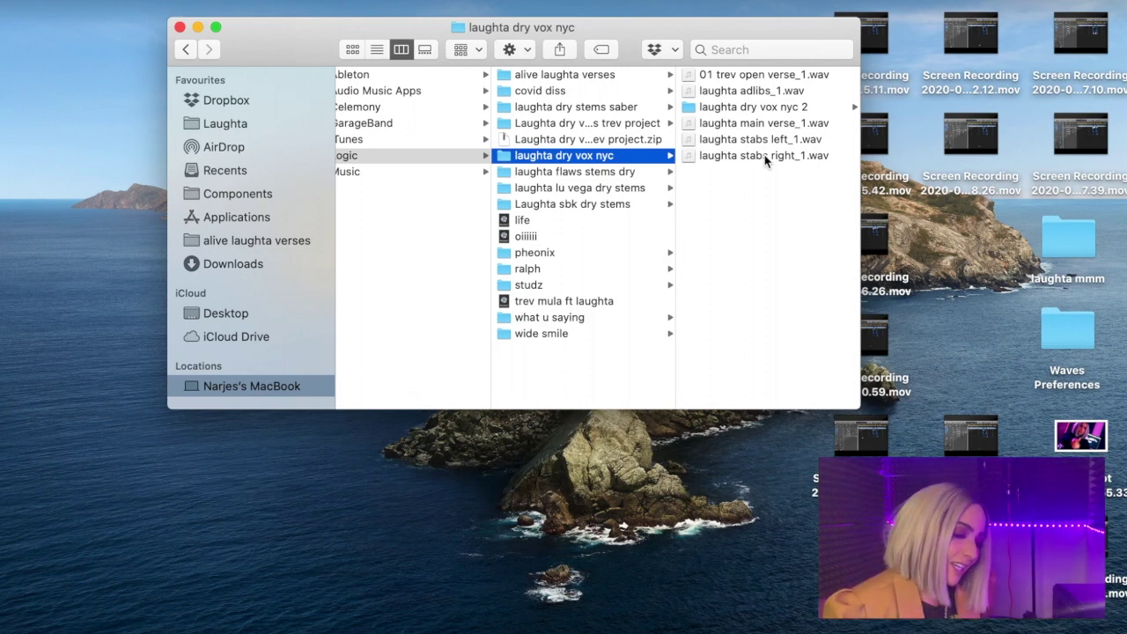
Compress the 'laughta dry vox nyc 2' folder into 'laughta dry vox nyc 2.zip' and bring up WeTransfer in Chrome.
{"action": "left_click", "coordinate": [749, 108]}
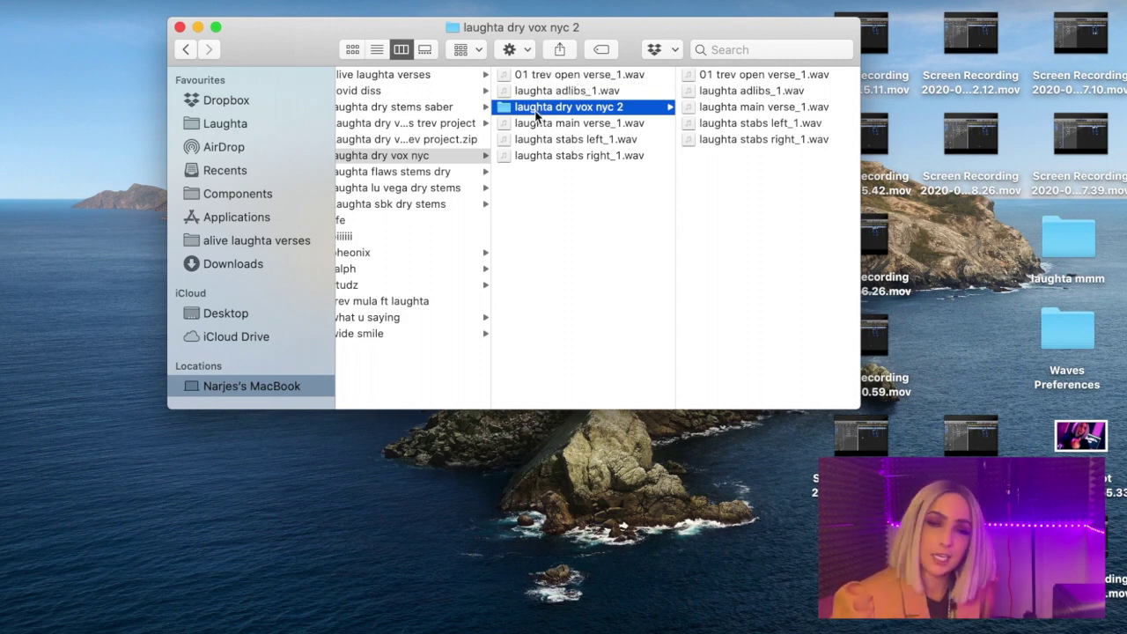
{"action": "left_click", "coordinate": [527, 50]}
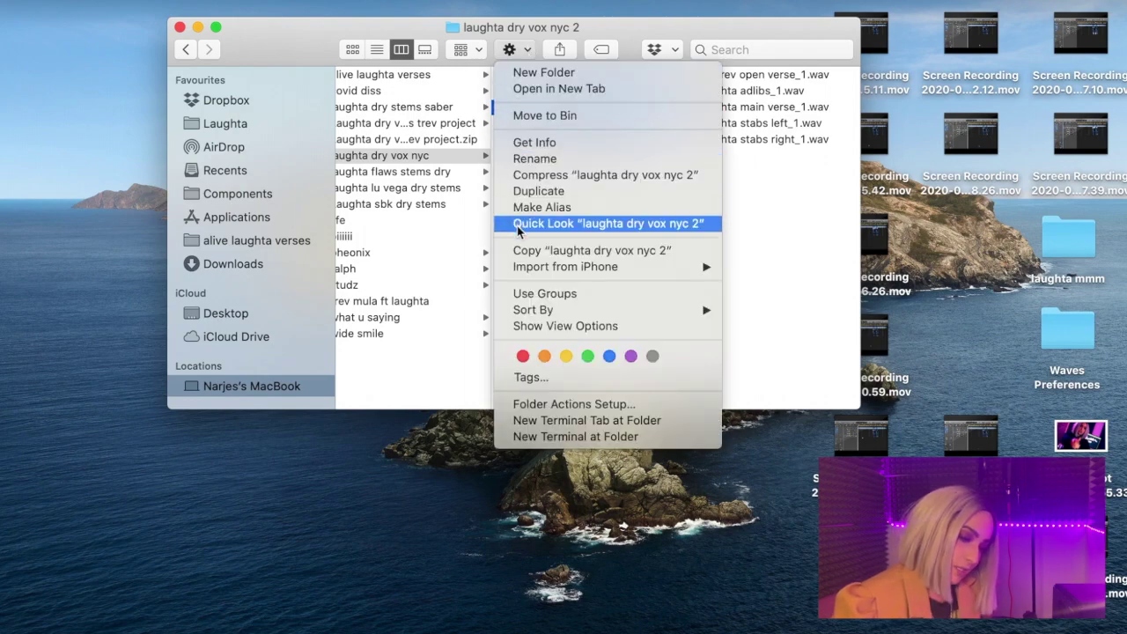
{"action": "left_click", "coordinate": [523, 176]}
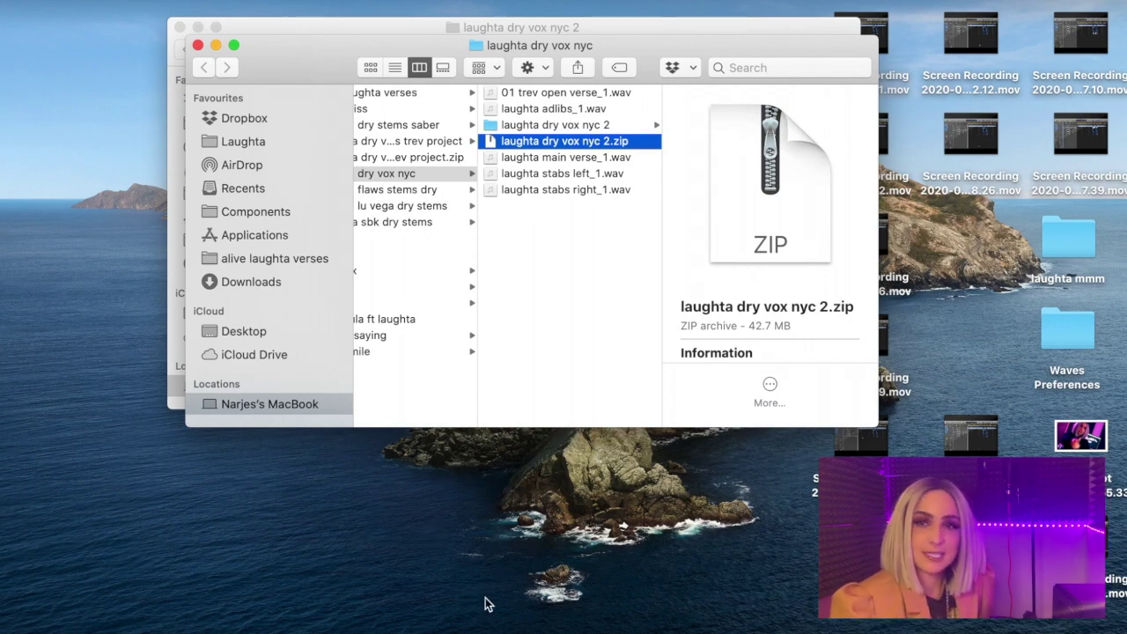
{"action": "left_click", "coordinate": [532, 627]}
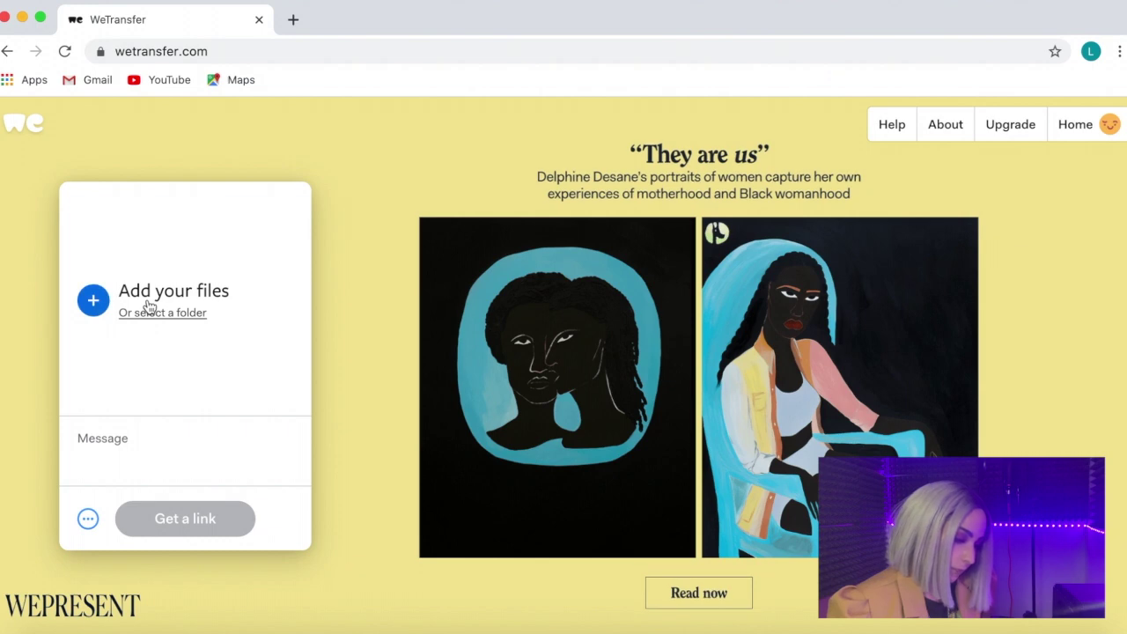
Add 'laughta dry vox nyc 2.zip' to a WeTransfer transfer and upload it as a link.
{"action": "left_click", "coordinate": [150, 306]}
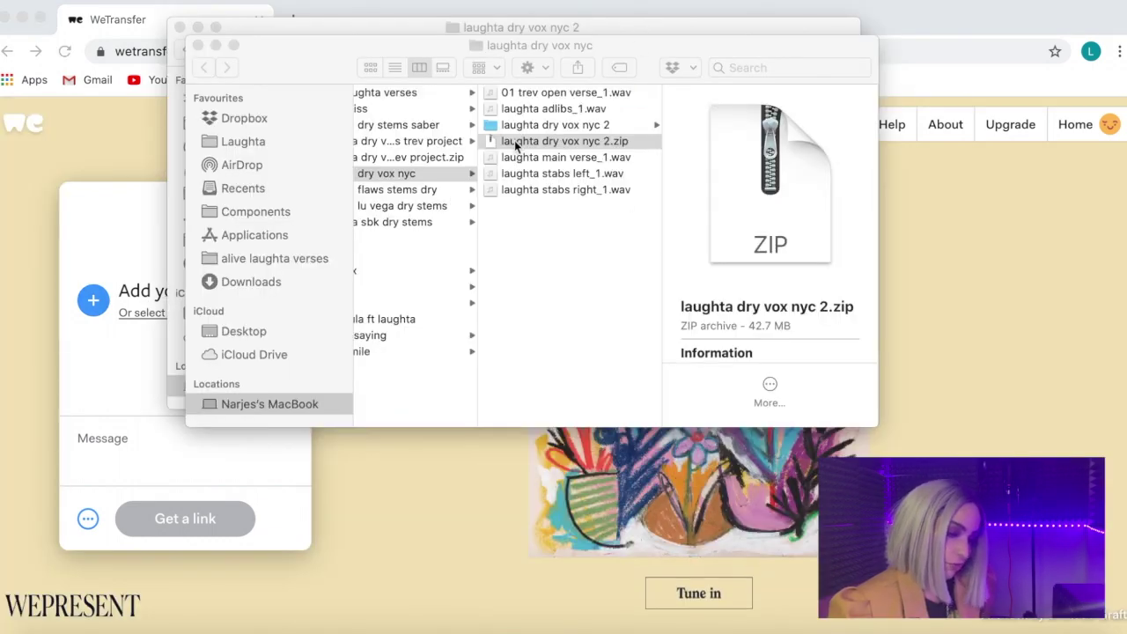
{"action": "left_click_drag", "start_coordinate": [517, 143], "coordinate": [143, 438]}
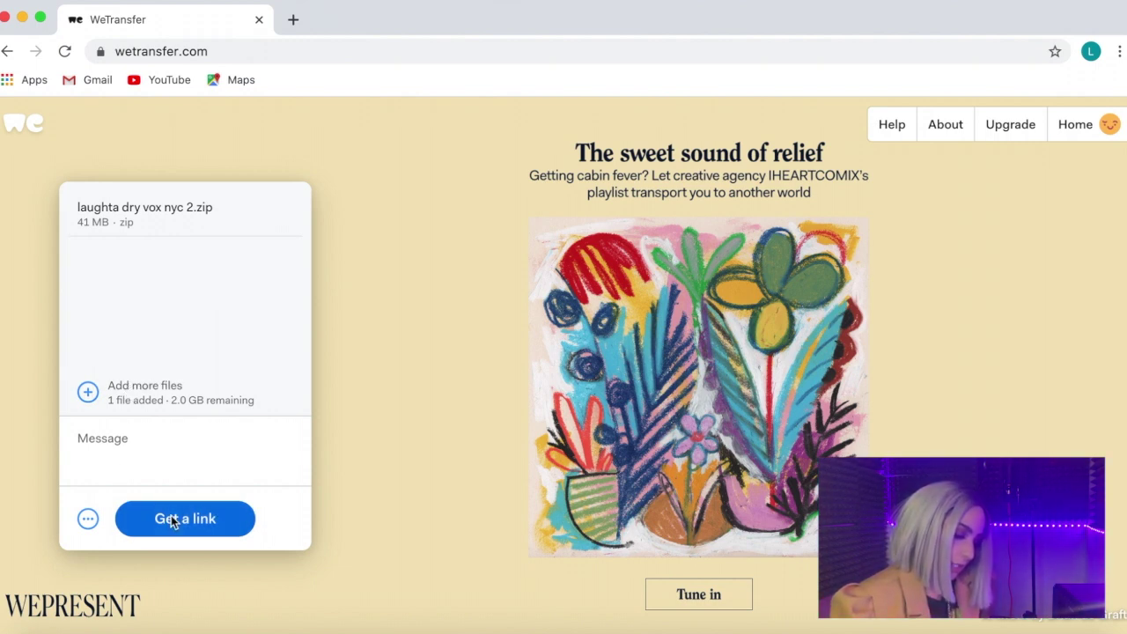
{"action": "left_click", "coordinate": [173, 522]}
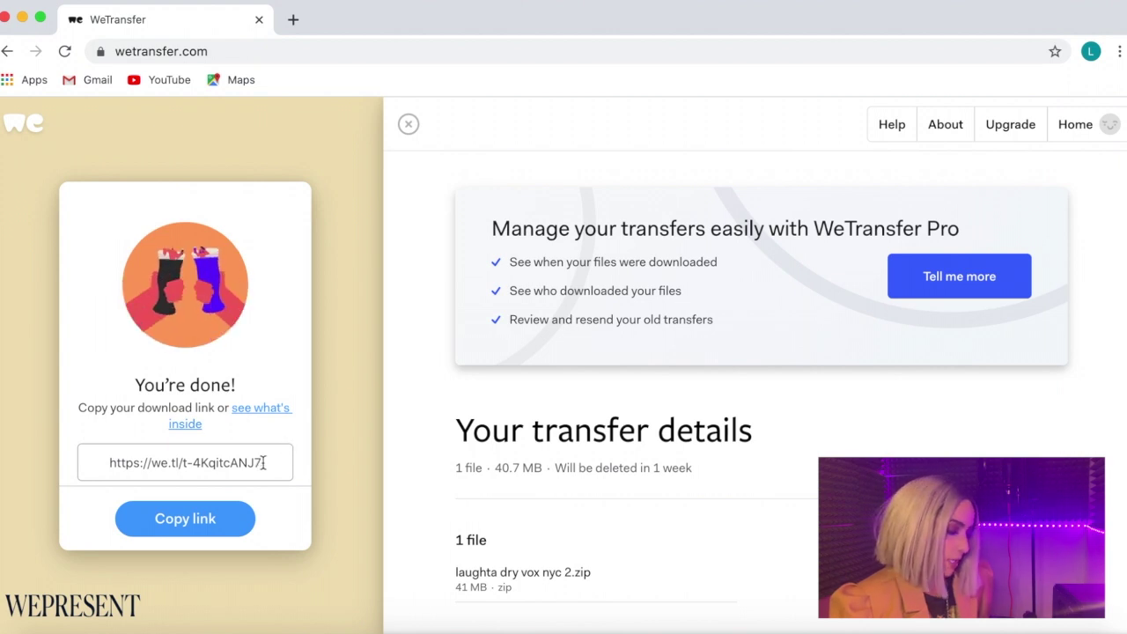
Select the finished transfer's download link field to copy the link to the clipboard.
{"action": "left_click", "coordinate": [85, 457]}
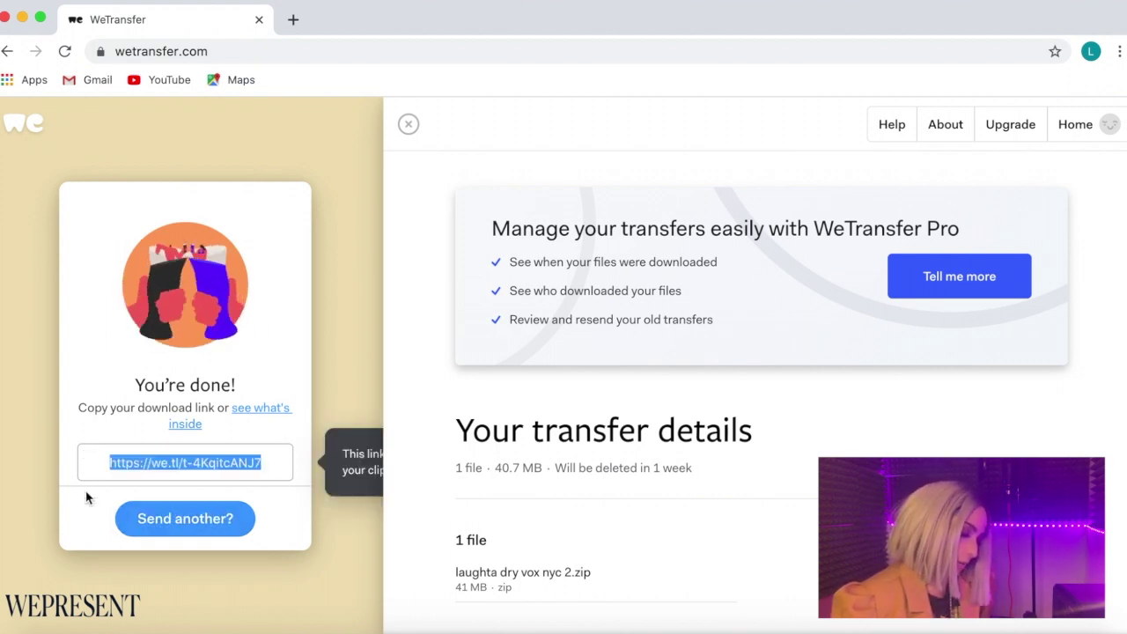
{"action": "left_click", "coordinate": [88, 496]}
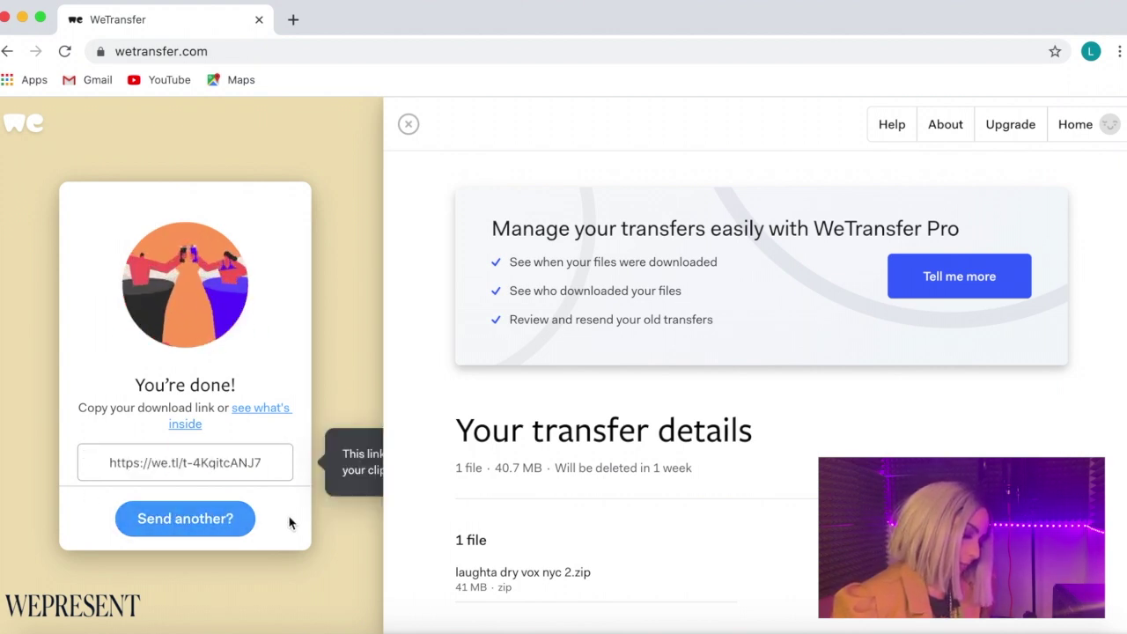
{"action": "left_click", "coordinate": [75, 461]}
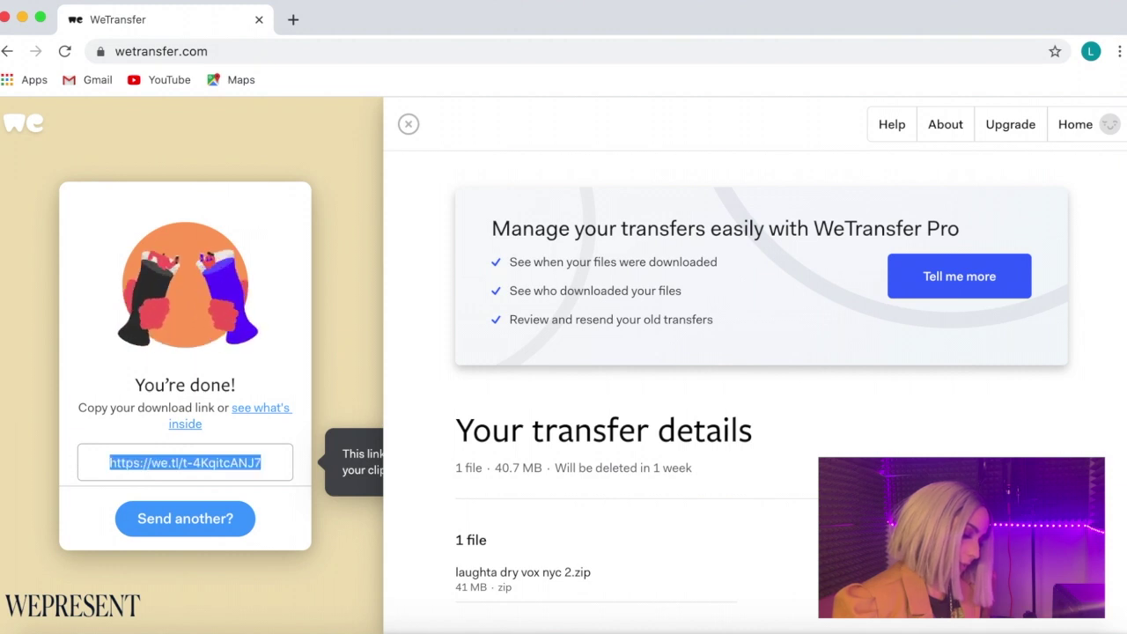